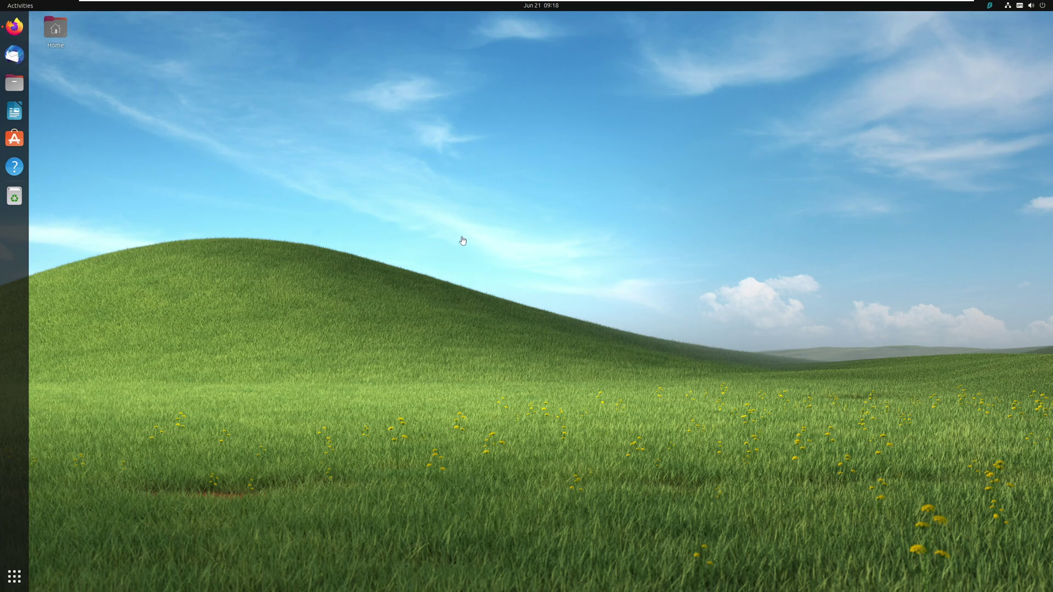
In Firefox, open the 86Box Jenkins build page from the GitHub readme and download 86Box-Linux-x86_64-b4663.AppImage.
{"action": "left_click", "coordinate": [15, 26]}
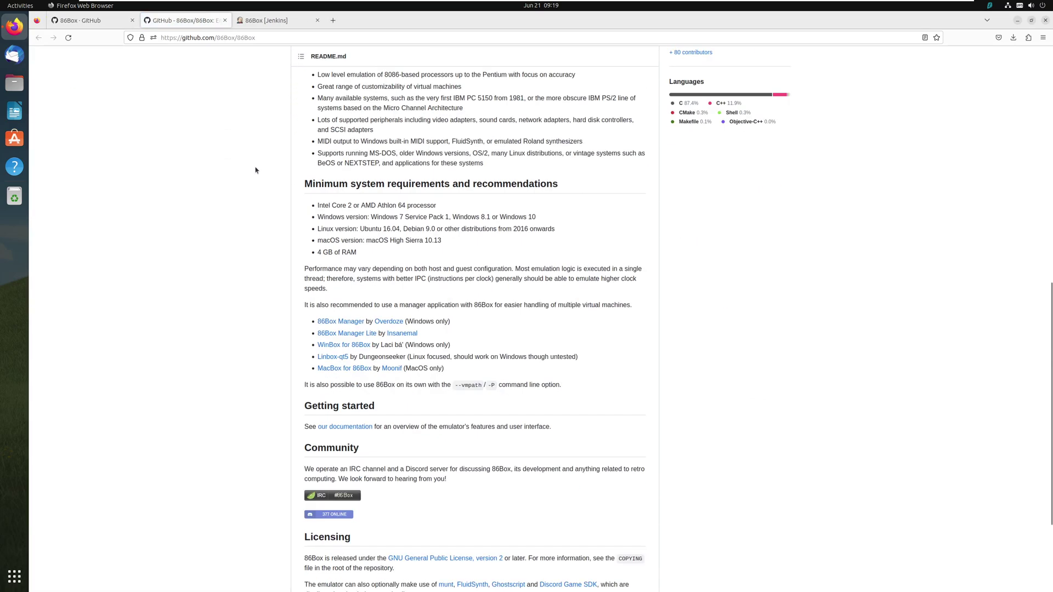
{"action": "scroll", "coordinate": [254, 170], "scroll_direction": "up", "scroll_amount": 4}
{"action": "left_click", "coordinate": [327, 169]}
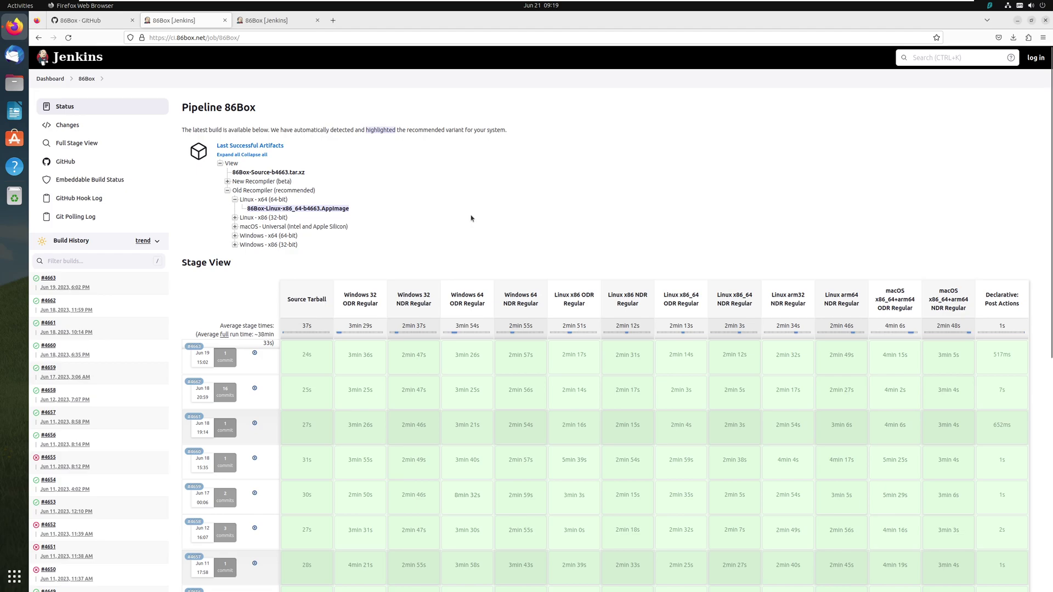
{"action": "left_click", "coordinate": [308, 209]}
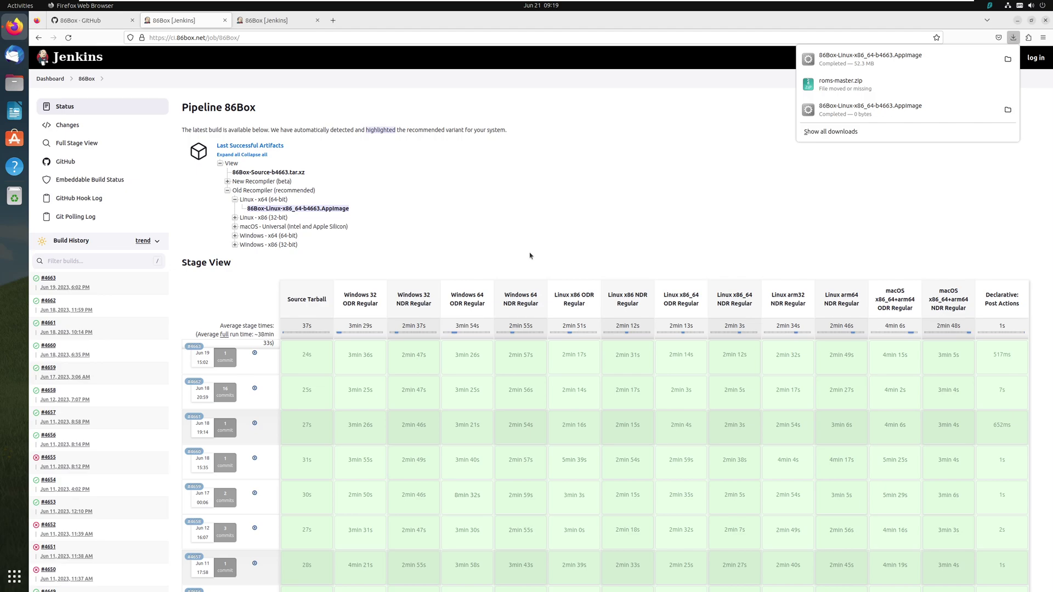
Open the roms repository from the 86Box GitHub organization and download its master branch as a ZIP.
{"action": "left_click", "coordinate": [87, 20]}
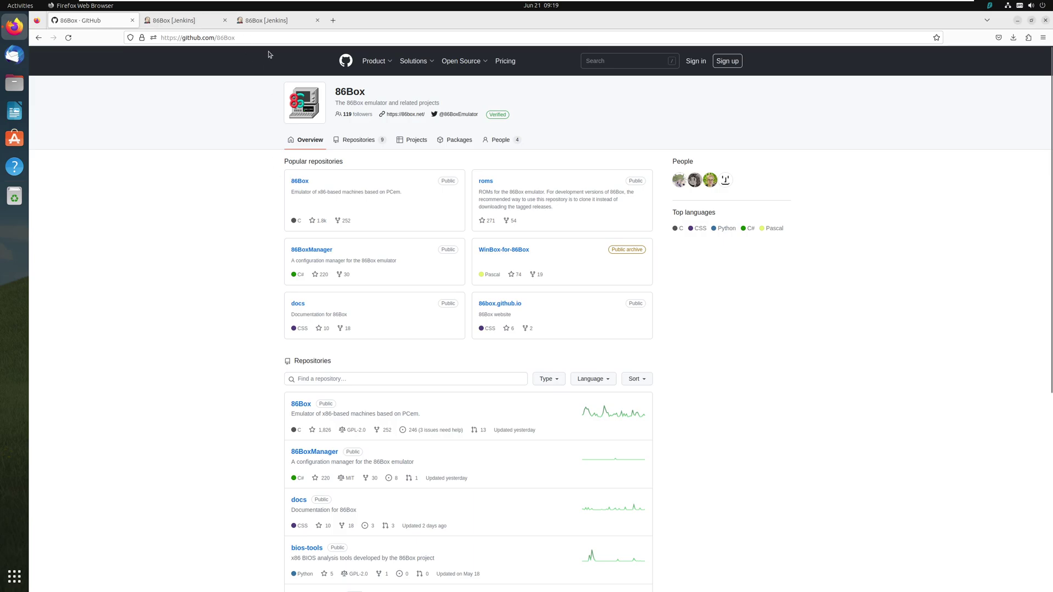
{"action": "left_click", "coordinate": [486, 181]}
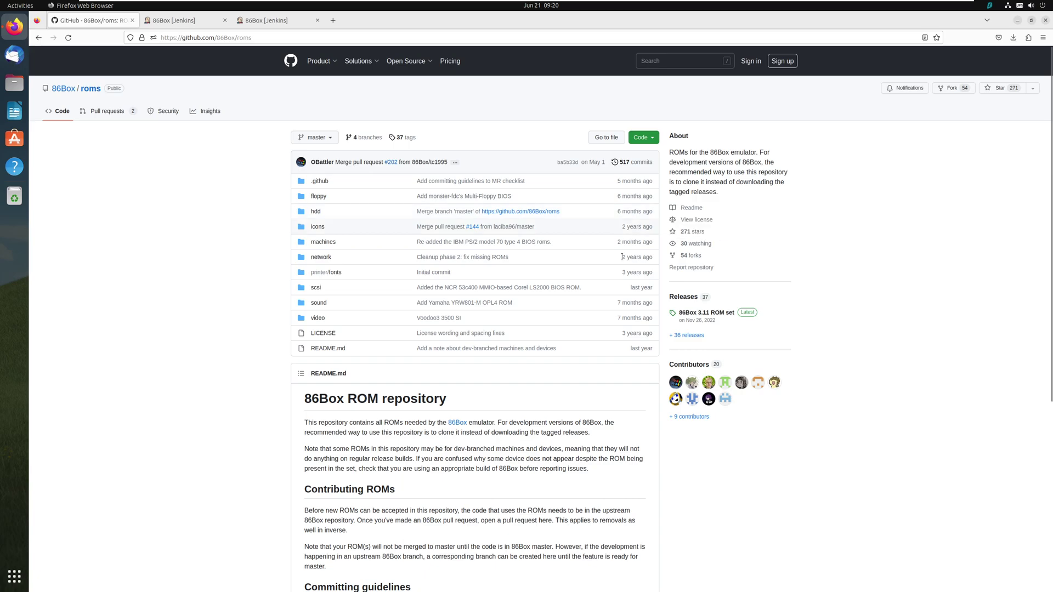
{"action": "scroll", "coordinate": [619, 305], "scroll_direction": "down", "scroll_amount": 2}
{"action": "scroll", "coordinate": [620, 304], "scroll_direction": "up", "scroll_amount": 2}
{"action": "left_click", "coordinate": [645, 139]}
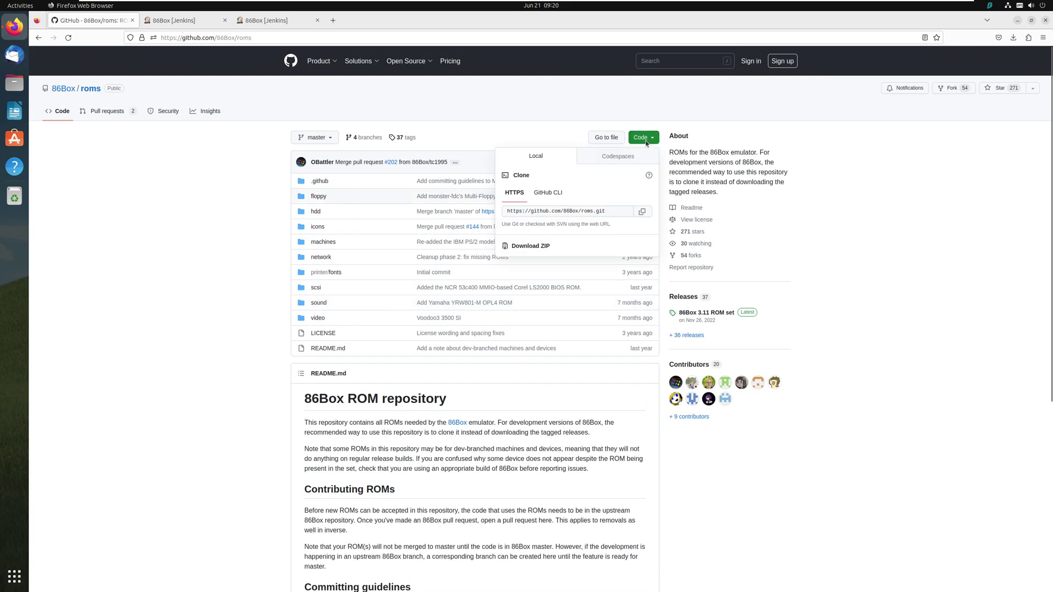
{"action": "left_click", "coordinate": [545, 250]}
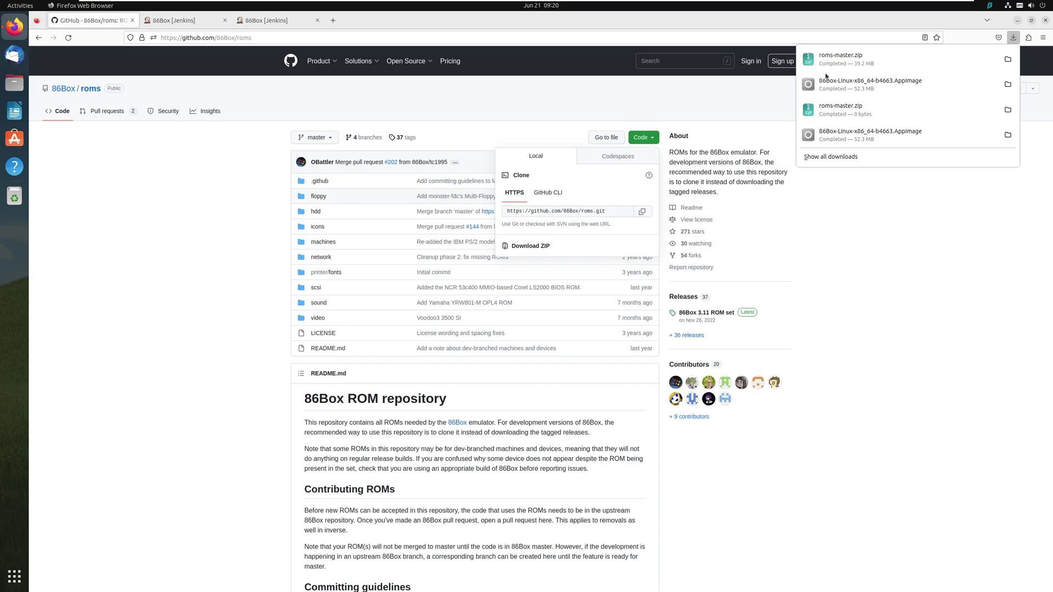
Switch to Files, show the Downloads folder, and move the window toward the middle of the screen.
{"action": "left_click", "coordinate": [828, 60]}
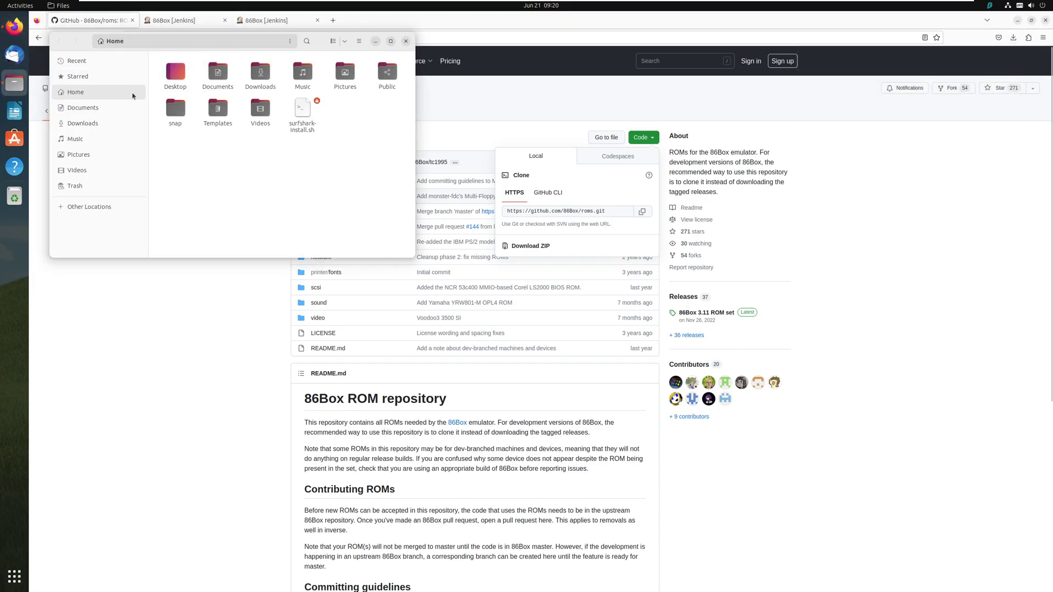
{"action": "left_click", "coordinate": [117, 124]}
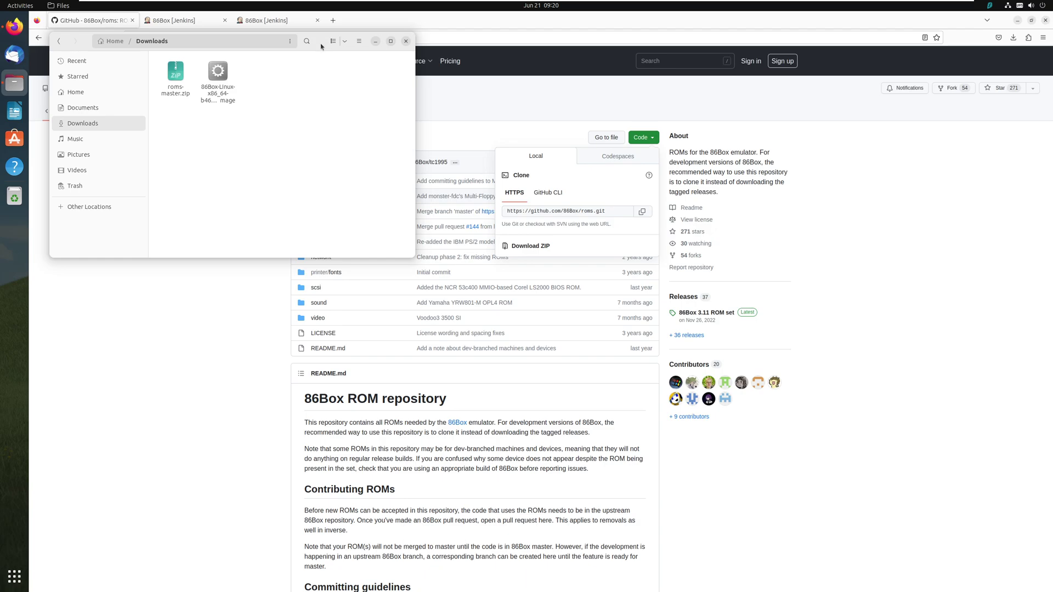
{"action": "left_click_drag", "start_coordinate": [322, 49], "coordinate": [598, 184]}
{"action": "left_click", "coordinate": [448, 213]}
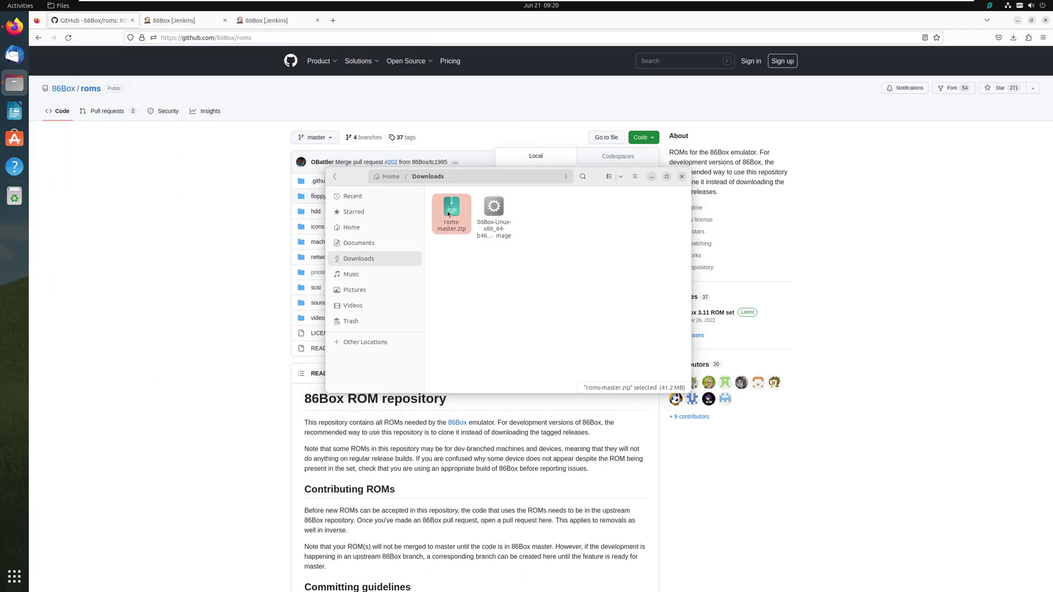
Allow the 86Box-Linux-x86_64-b4663.AppImage file to be executed as a program through its properties.
{"action": "left_click", "coordinate": [501, 216]}
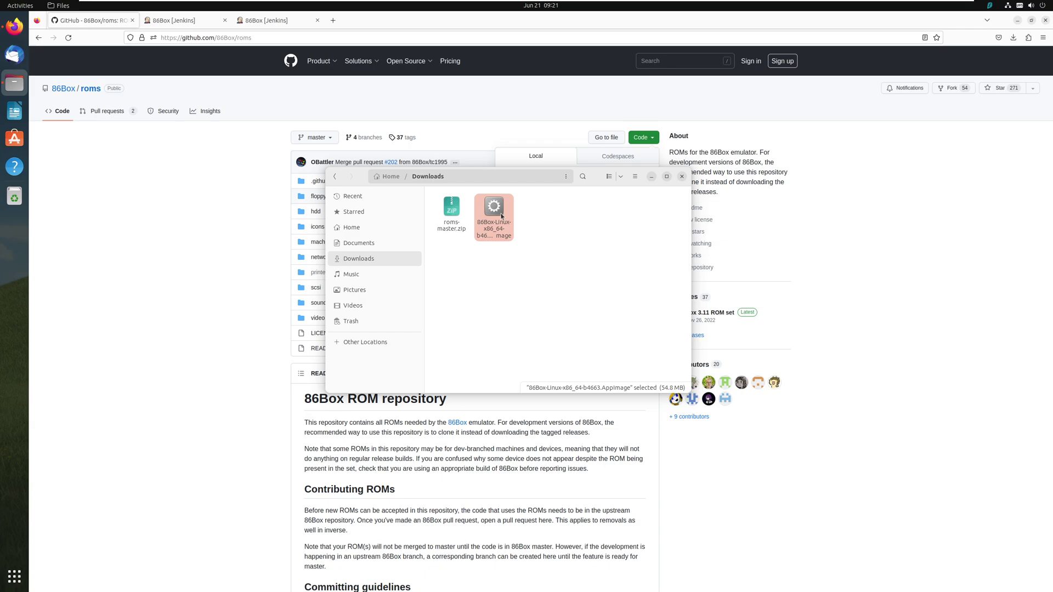
{"action": "right_click", "coordinate": [501, 216]}
{"action": "left_click", "coordinate": [559, 370]}
{"action": "left_click", "coordinate": [583, 391]}
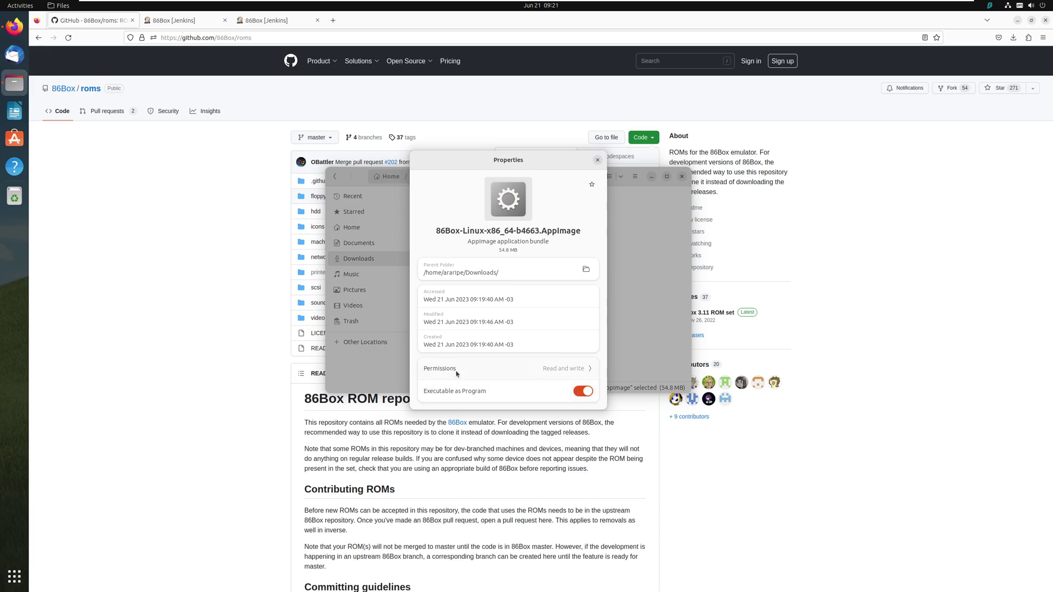
{"action": "left_click", "coordinate": [598, 159]}
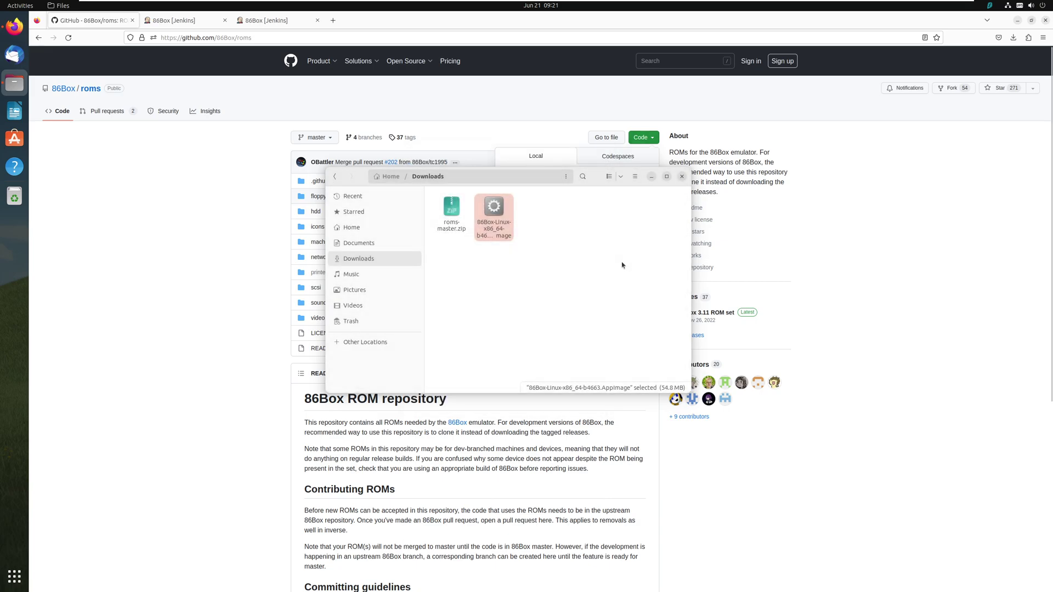
Extract the roms-master folder from roms-master.zip into the Downloads folder.
{"action": "double_click", "coordinate": [451, 211]}
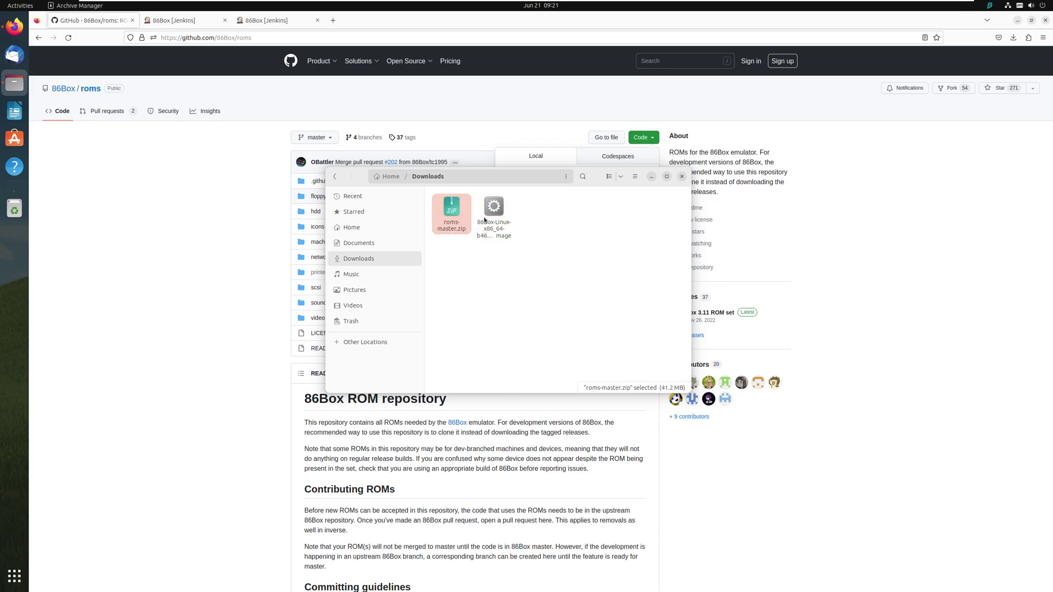
{"action": "left_click", "coordinate": [109, 89]}
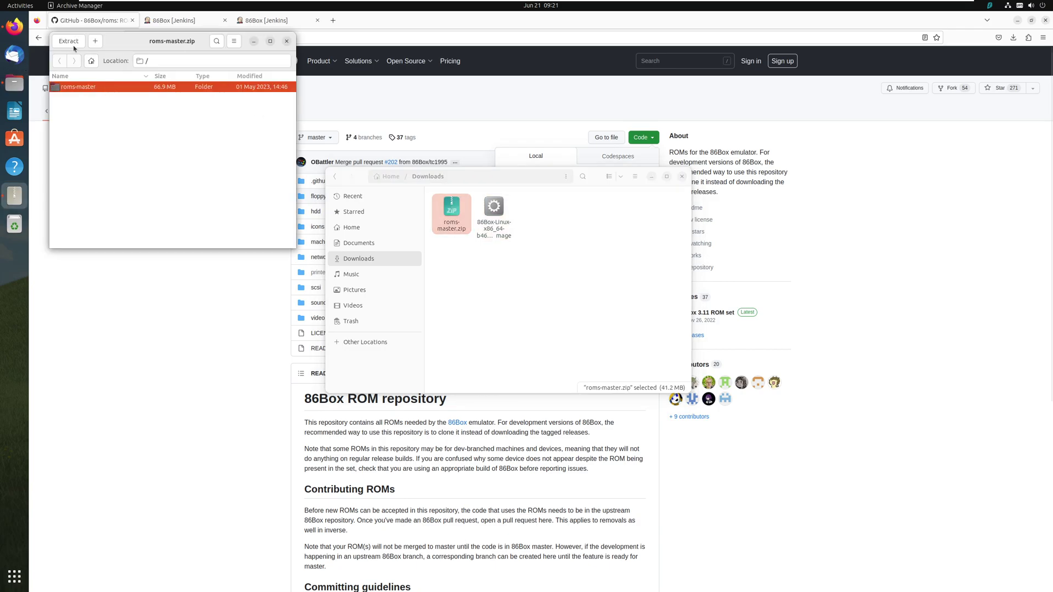
{"action": "key", "text": "ctrl+e"}
{"action": "left_click", "coordinate": [504, 20]}
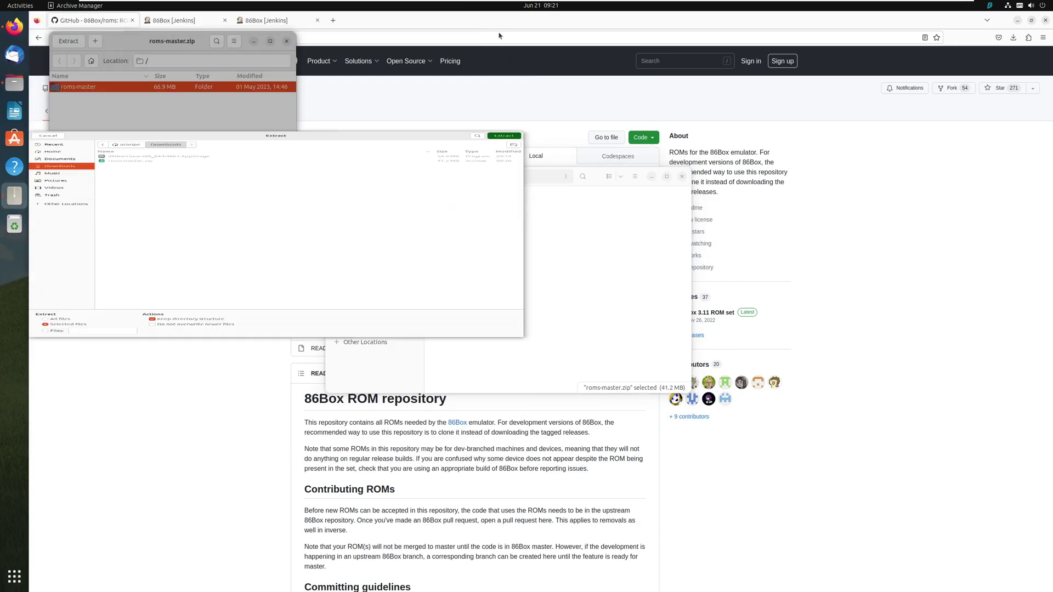
Rename the extracted roms-master folder in Downloads as roms.
{"action": "right_click", "coordinate": [465, 216]}
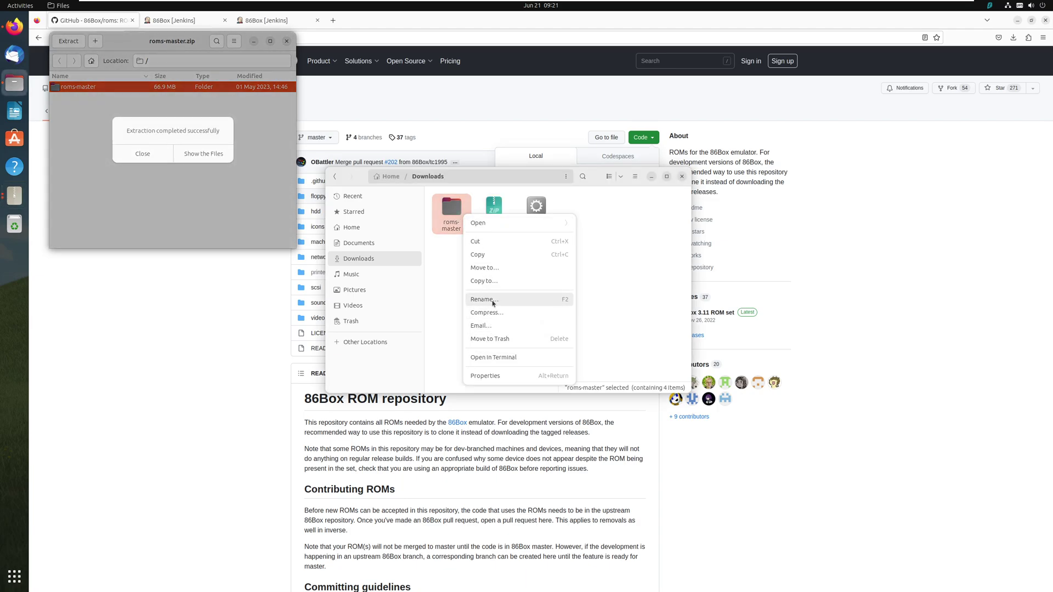
{"action": "left_click", "coordinate": [482, 299]}
{"action": "type", "text": "roms"}
{"action": "key", "text": "Return"}
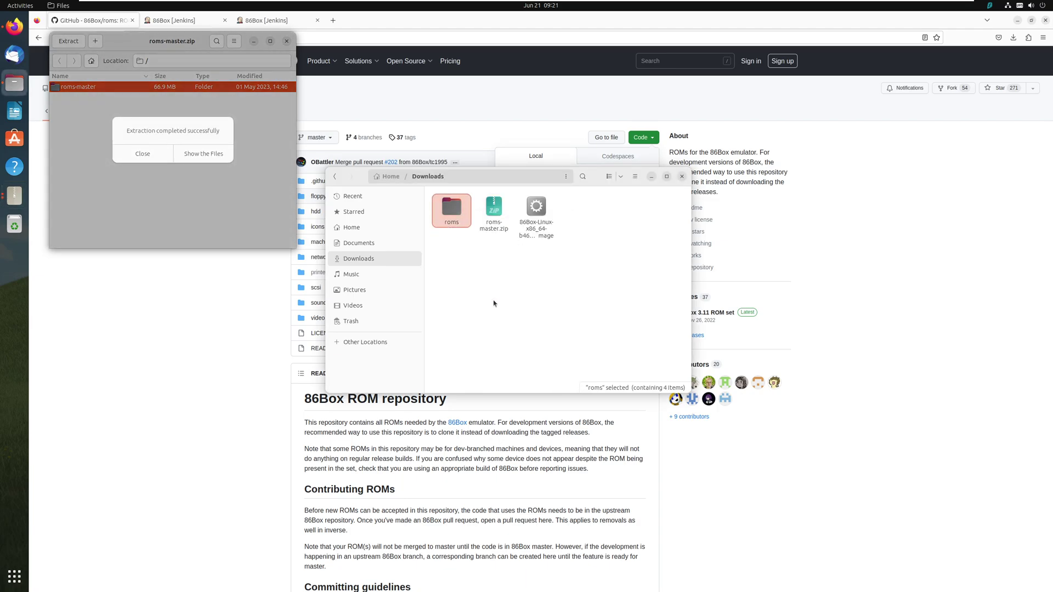
Close the roms-master.zip archive window and move the ZIP file from Downloads to the trash.
{"action": "double_click", "coordinate": [493, 211]}
{"action": "left_click", "coordinate": [142, 153]}
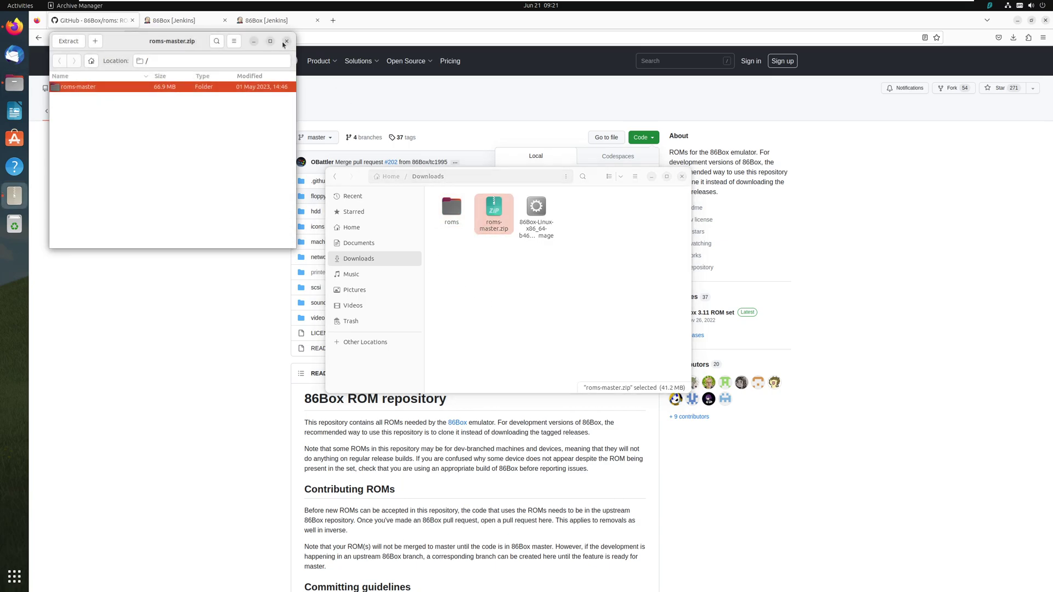
{"action": "key", "text": "Delete"}
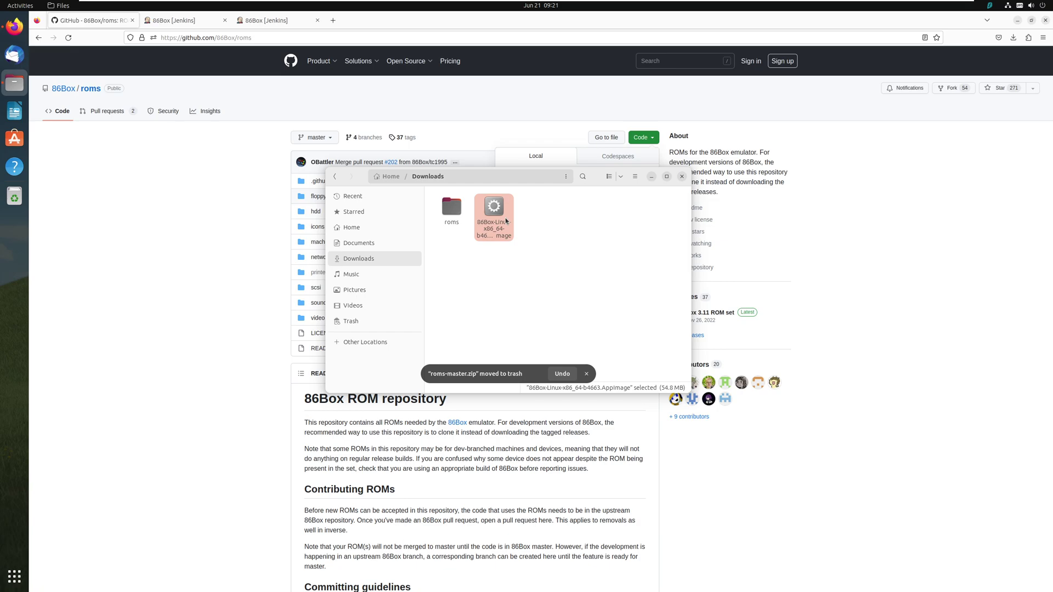
Launch Terminal and change its working directory to Downloads with cd Downloads.
{"action": "left_click", "coordinate": [17, 575]}
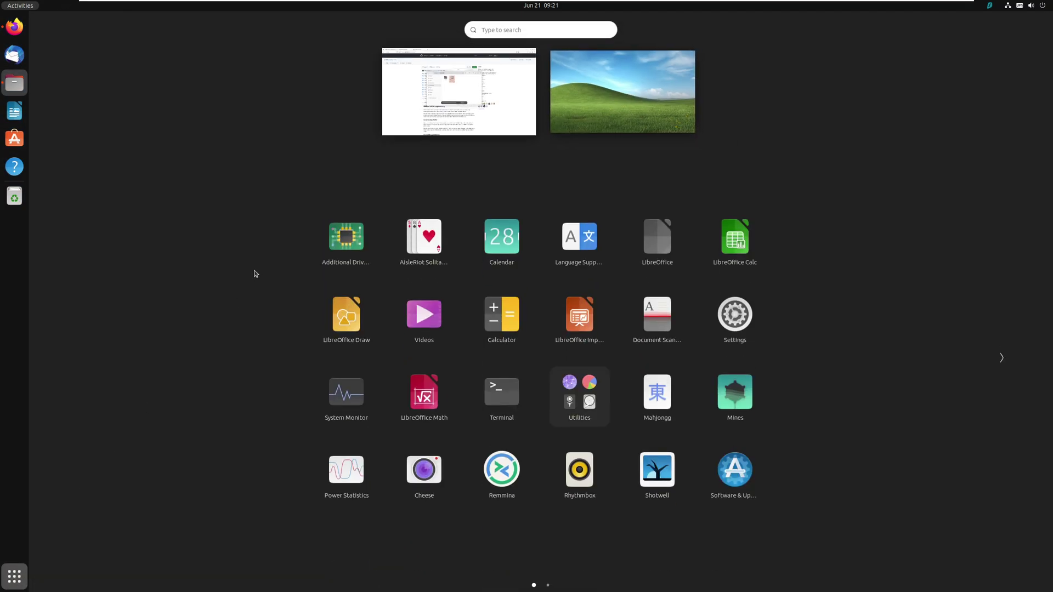
{"action": "type", "text": "ter,ml"}
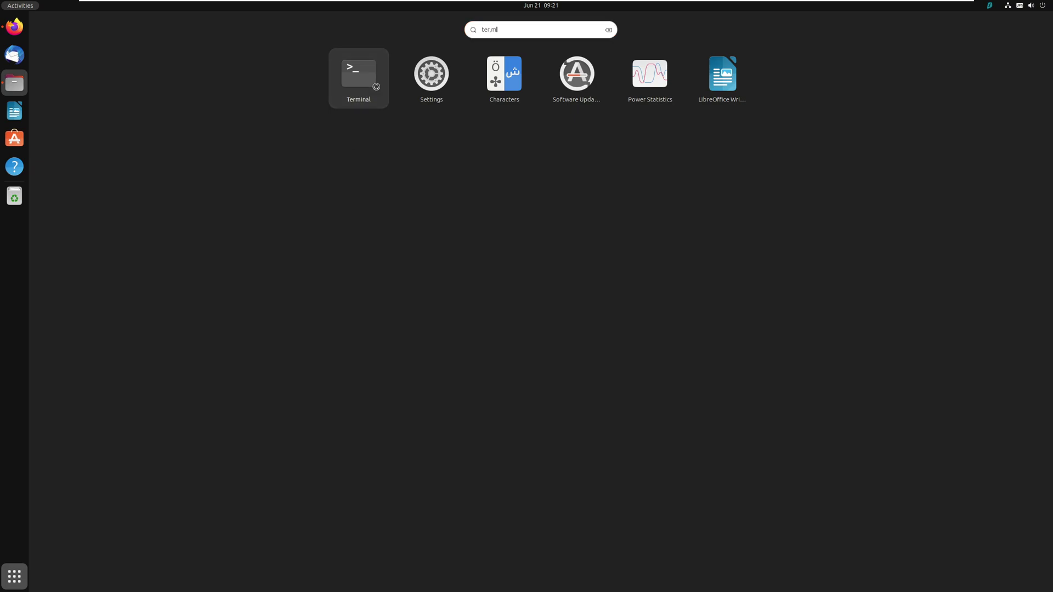
{"action": "left_click", "coordinate": [377, 104]}
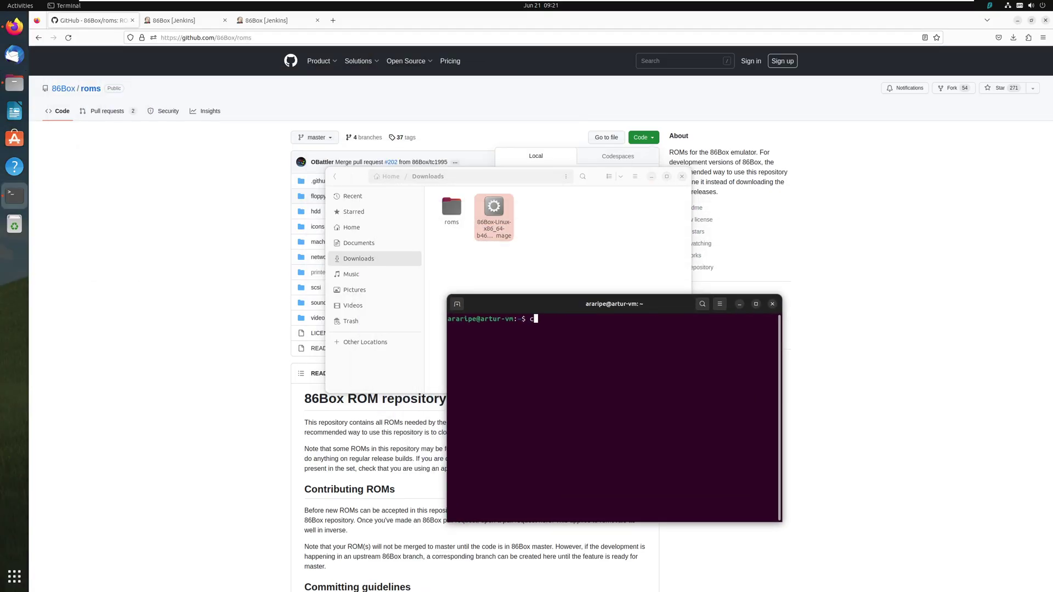
{"action": "type", "text": "d Downloads"}
{"action": "key", "text": "Return"}
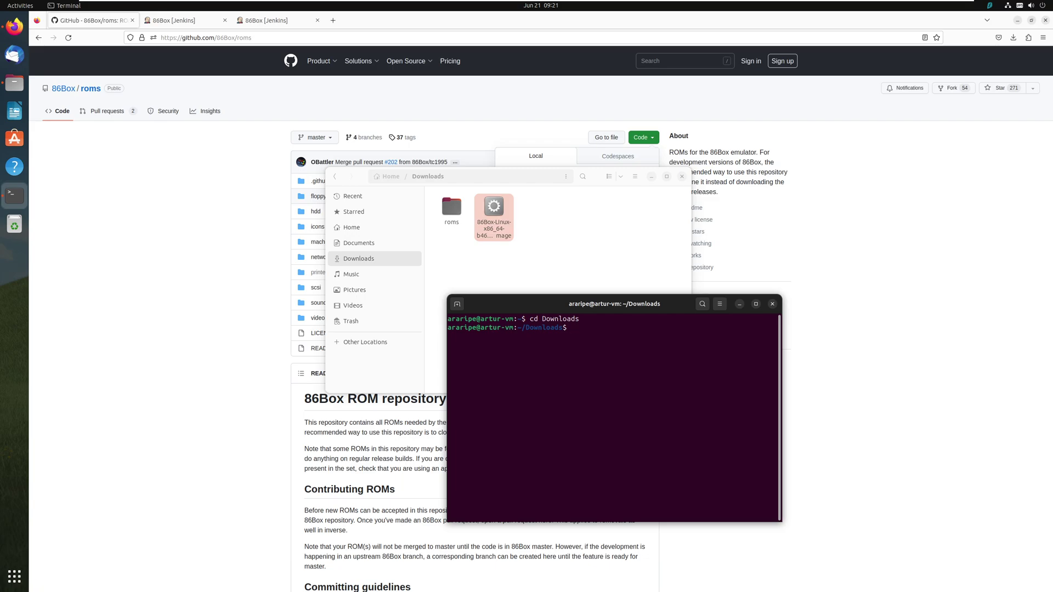
Rename the 86Box AppImage file in the Downloads folder as 86box.AppImage.
{"action": "right_click", "coordinate": [494, 209]}
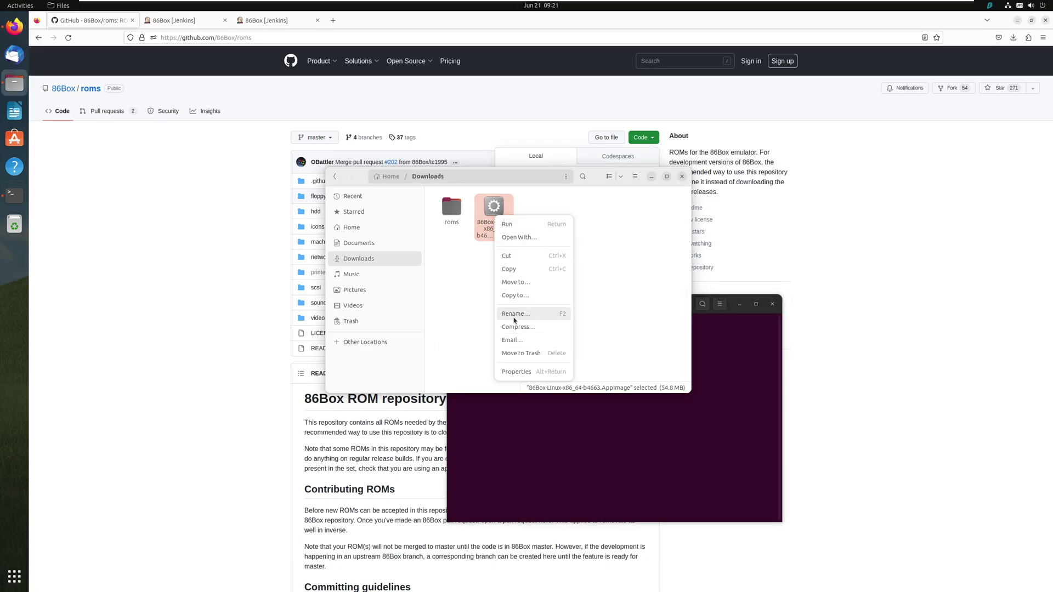
{"action": "left_click", "coordinate": [514, 317]}
{"action": "type", "text": "86box.AppImage"}
{"action": "key", "text": "Return"}
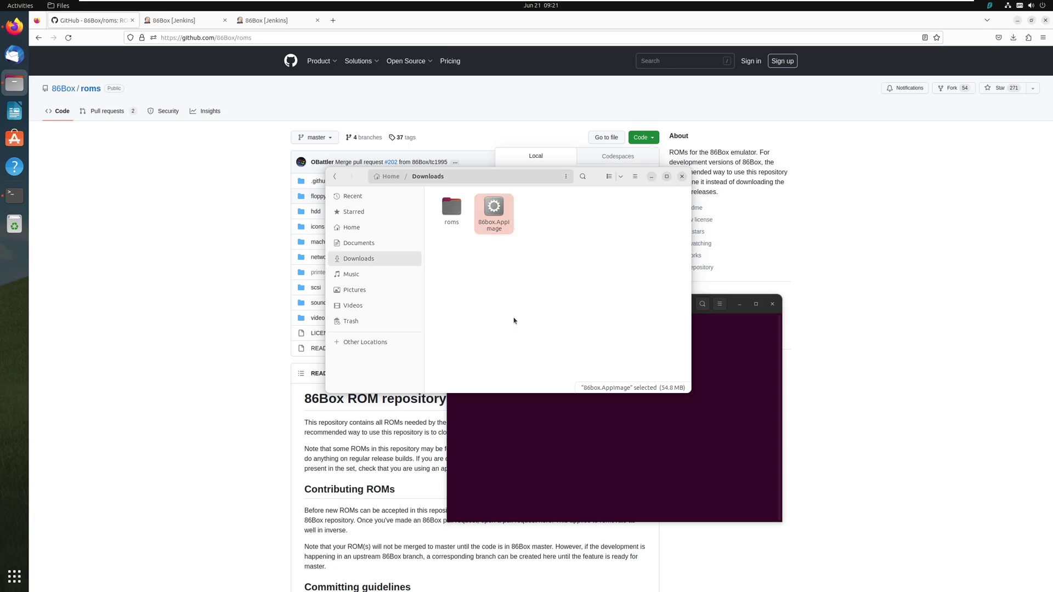
Run ./86box.AppImage from the terminal and move the 86Box window clear of the Downloads folder's files.
{"action": "left_click", "coordinate": [663, 429]}
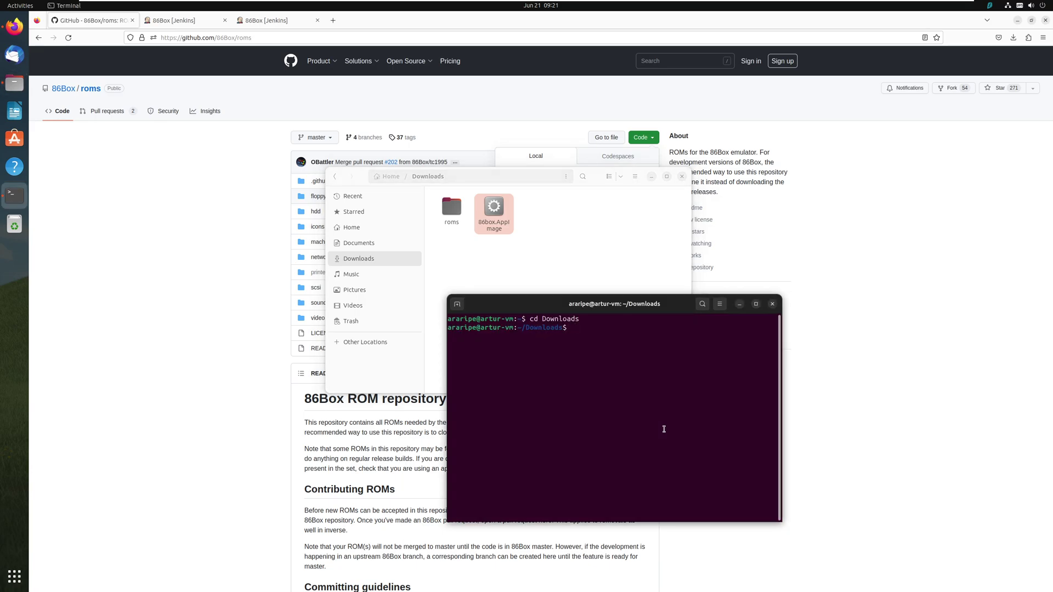
{"action": "type", "text": "./86box.AppImage"}
{"action": "key", "text": "Return"}
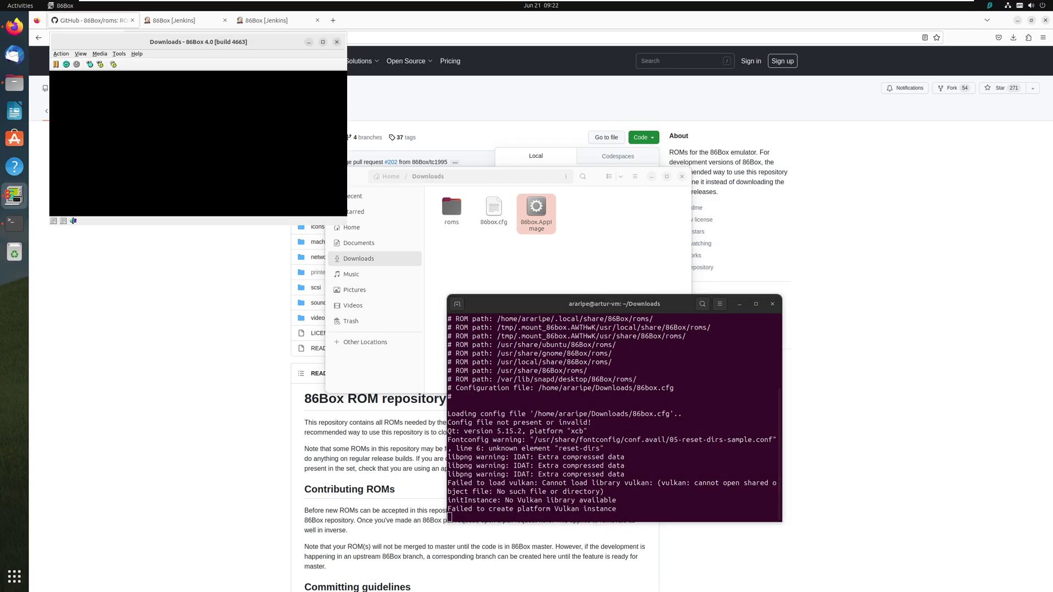
{"action": "left_click_drag", "start_coordinate": [179, 48], "coordinate": [737, 168]}
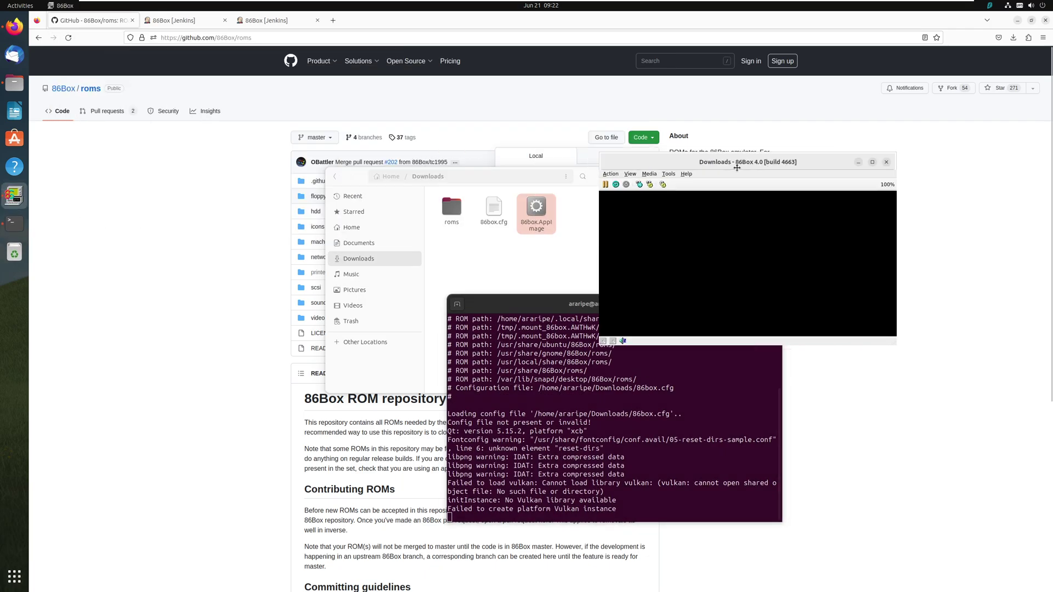